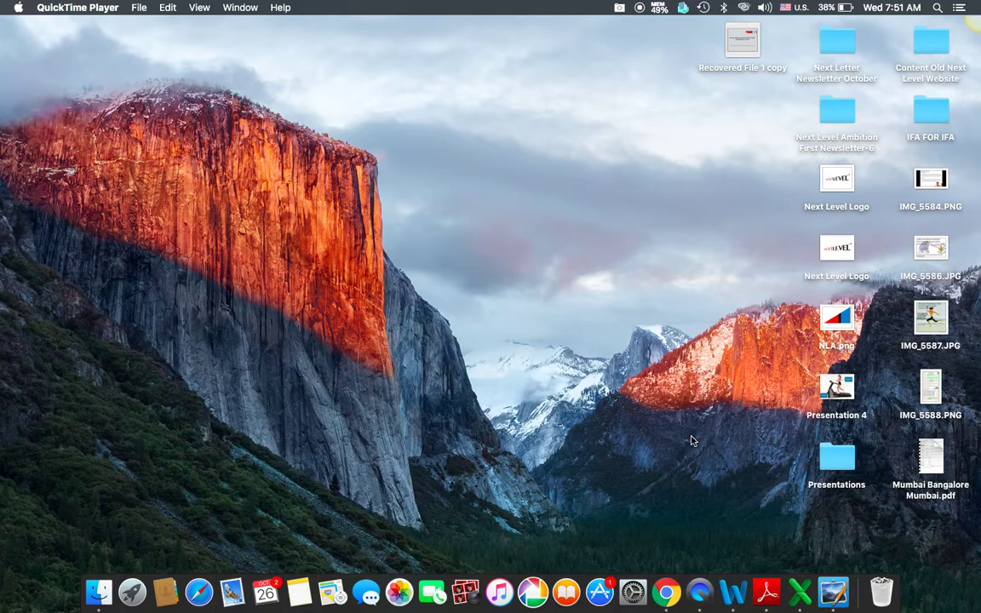
pyautogui.click(667, 591)
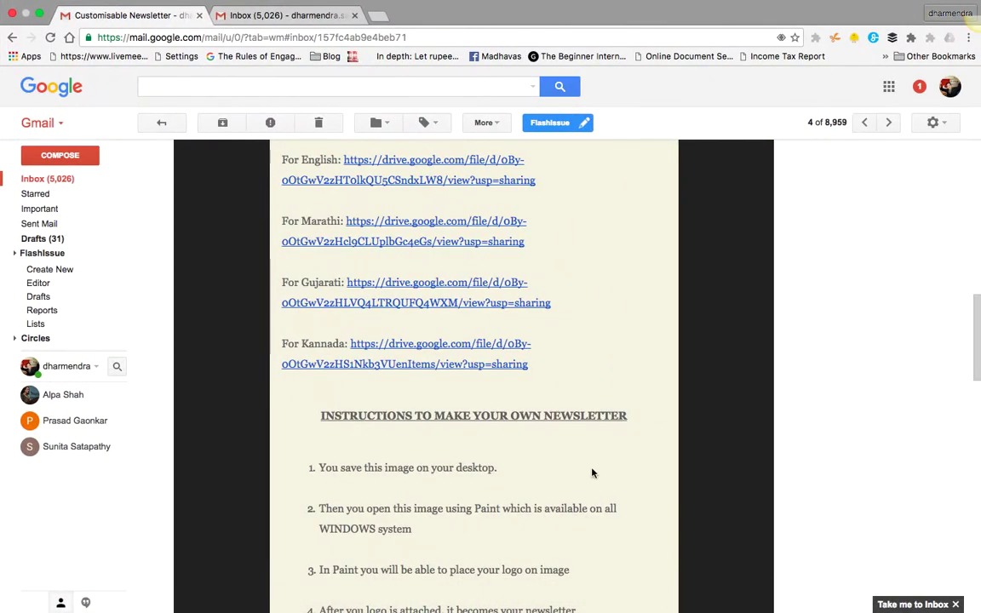
pyautogui.scroll(3, 523, 386)
pyautogui.scroll(5, 522, 386)
pyautogui.scroll(2, 523, 387)
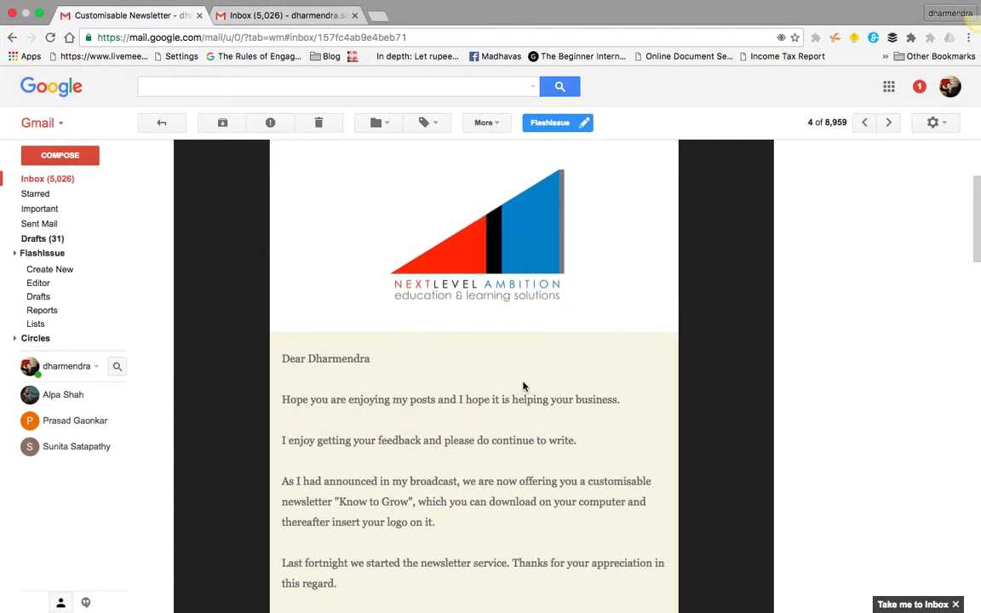
pyautogui.scroll(-5, 523, 387)
pyautogui.scroll(-2, 523, 386)
pyautogui.scroll(-2, 521, 384)
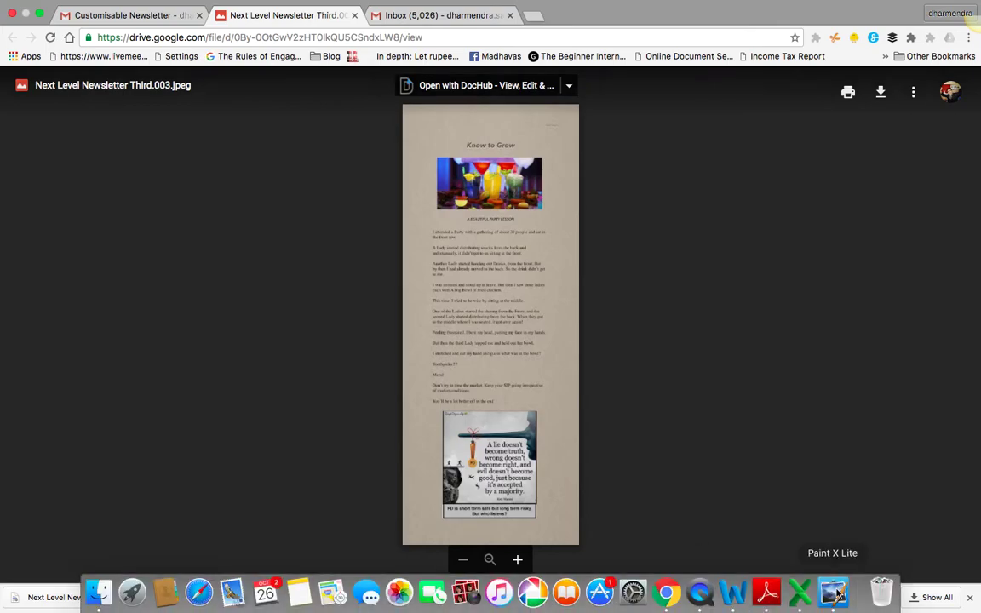
# Launch Paint X Lite and open 'Next Level Newsletter Third.003 (2).jpeg' from Downloads
pyautogui.click(835, 598)
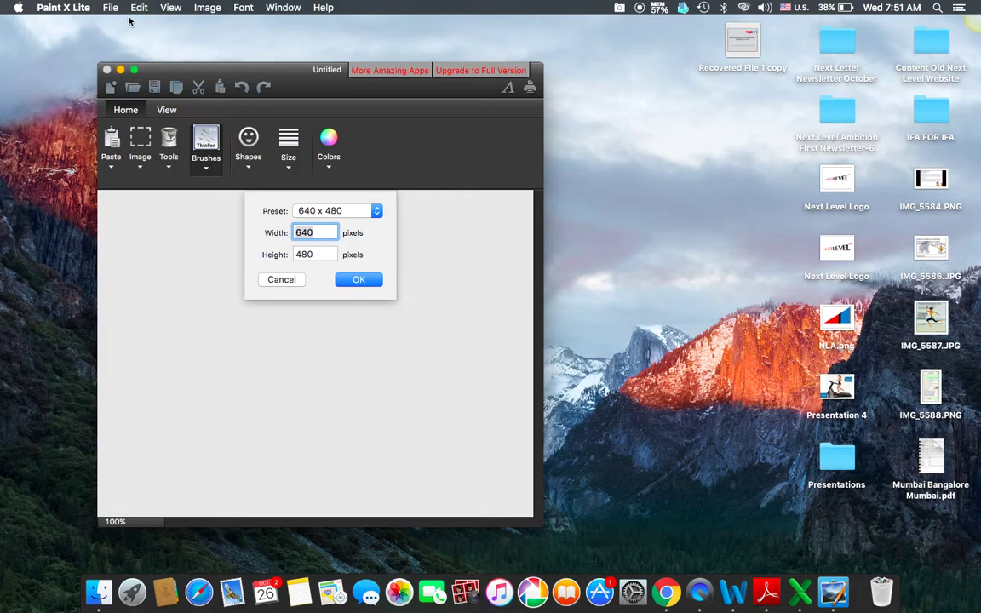
pyautogui.click(112, 9)
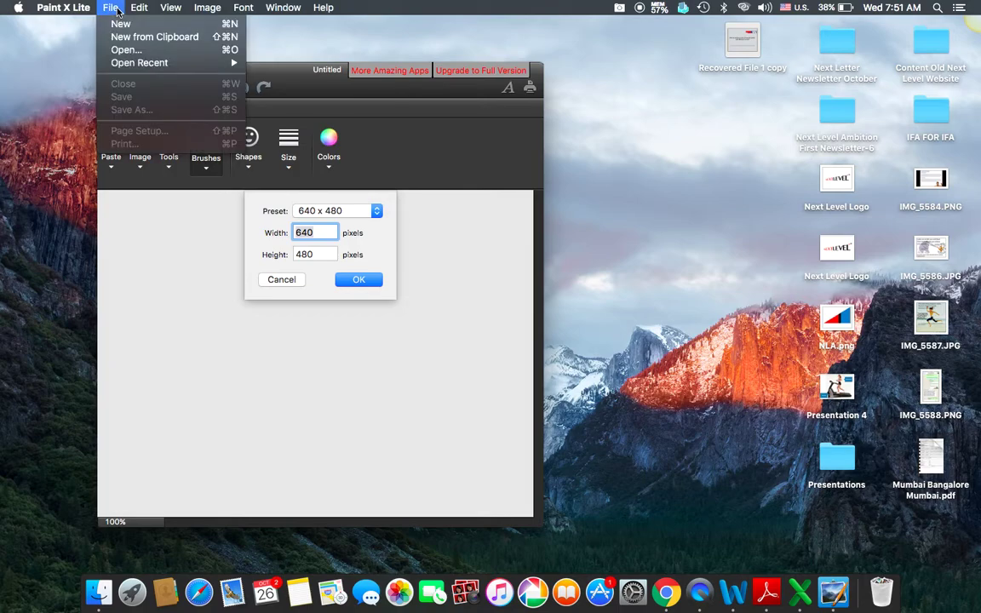
pyautogui.click(124, 52)
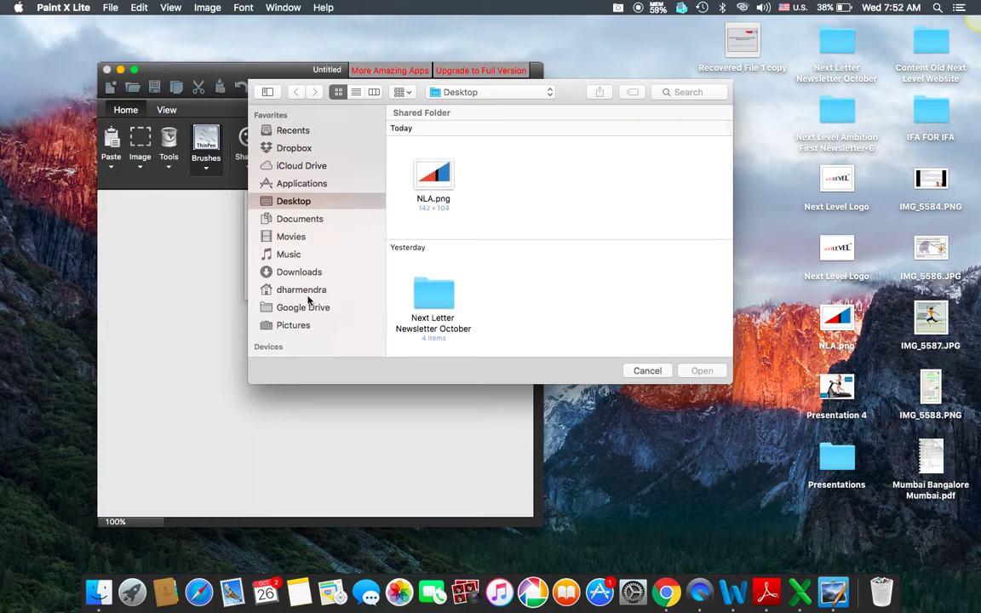
pyautogui.scroll(-3, 311, 307)
pyautogui.scroll(-2, 323, 335)
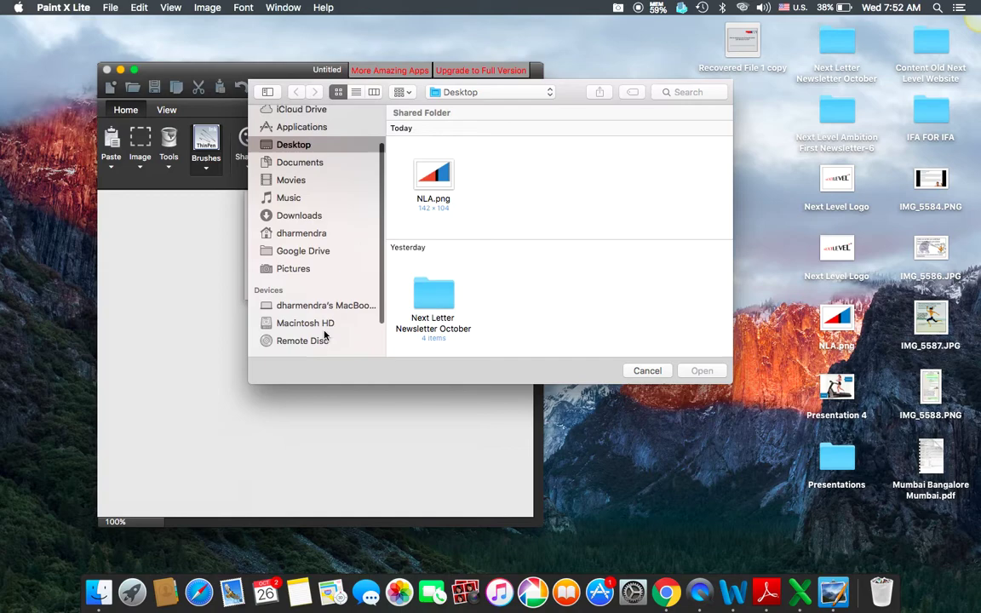
pyautogui.scroll(-3, 324, 335)
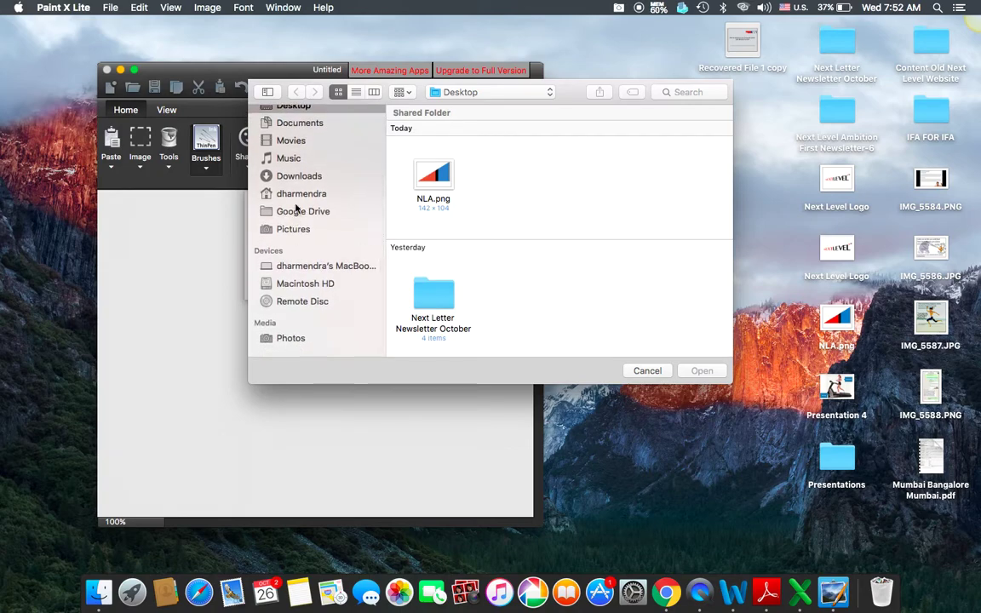
pyautogui.click(299, 177)
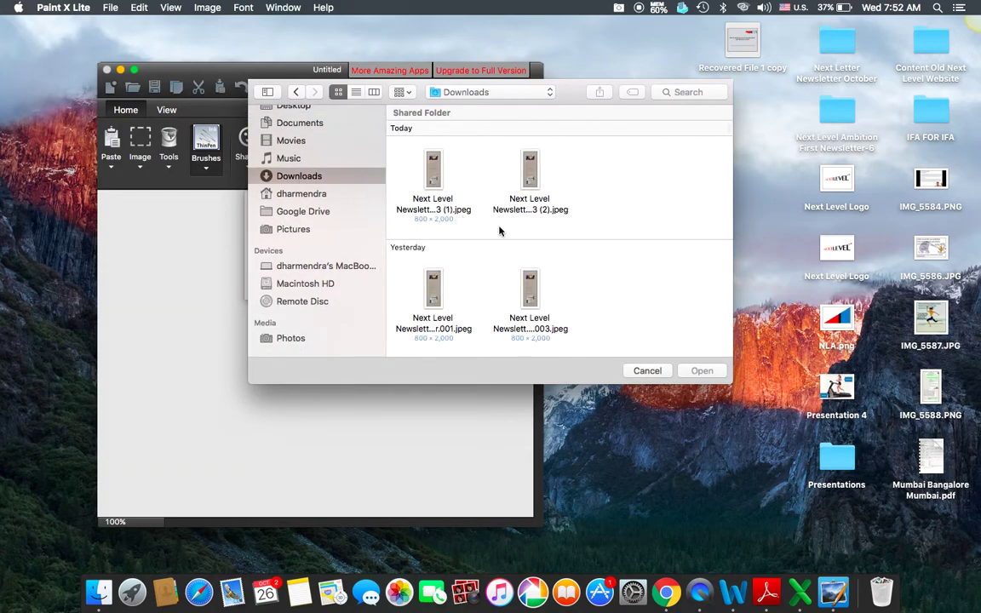
pyautogui.click(531, 184)
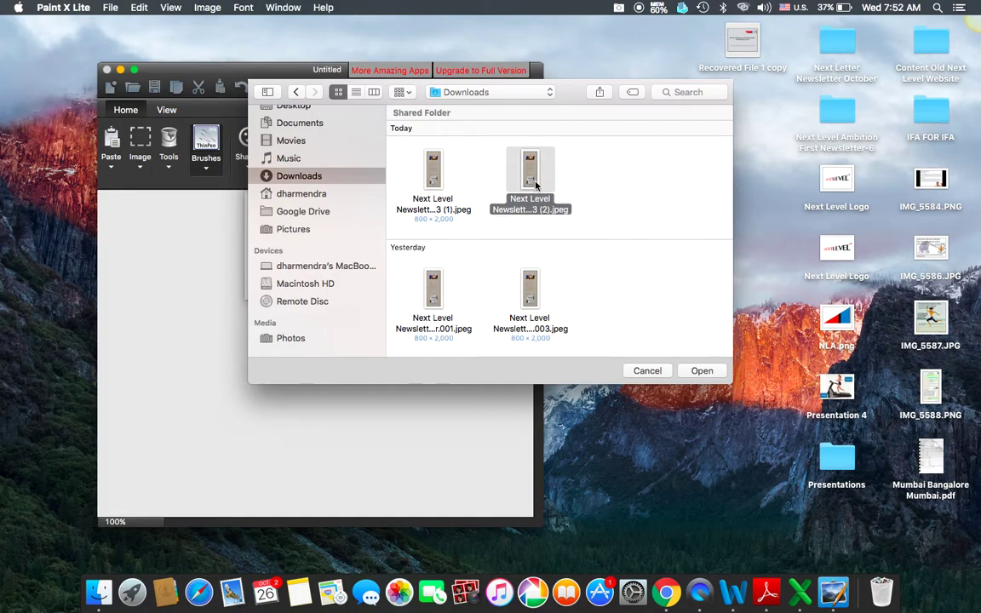
pyautogui.doubleClick(531, 180)
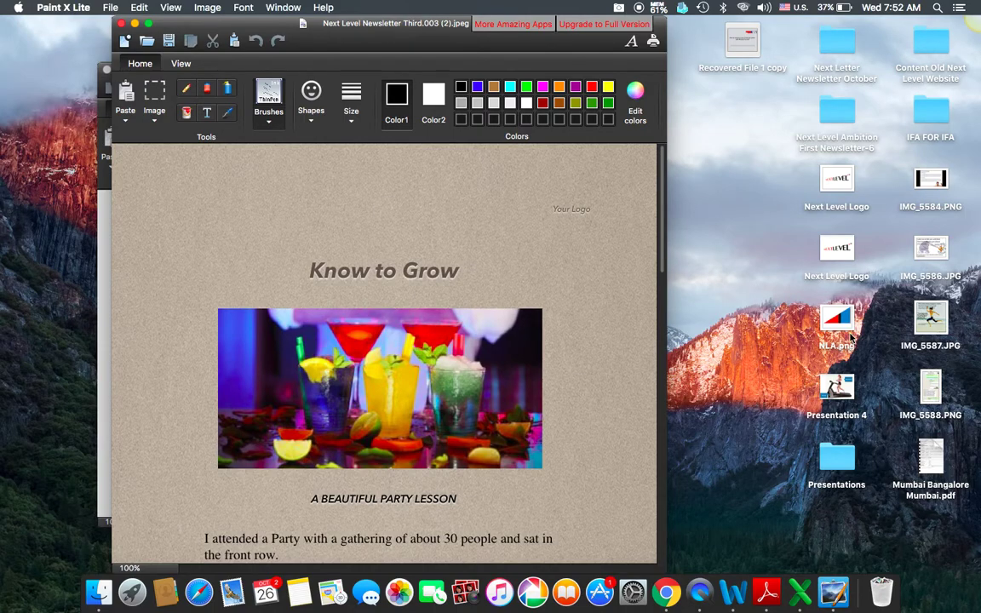
# Drag NLA.png from the desktop onto the newsletter, over the top-right Your Logo placeholder
pyautogui.moveTo(844, 324); pyautogui.dragTo(575, 210)
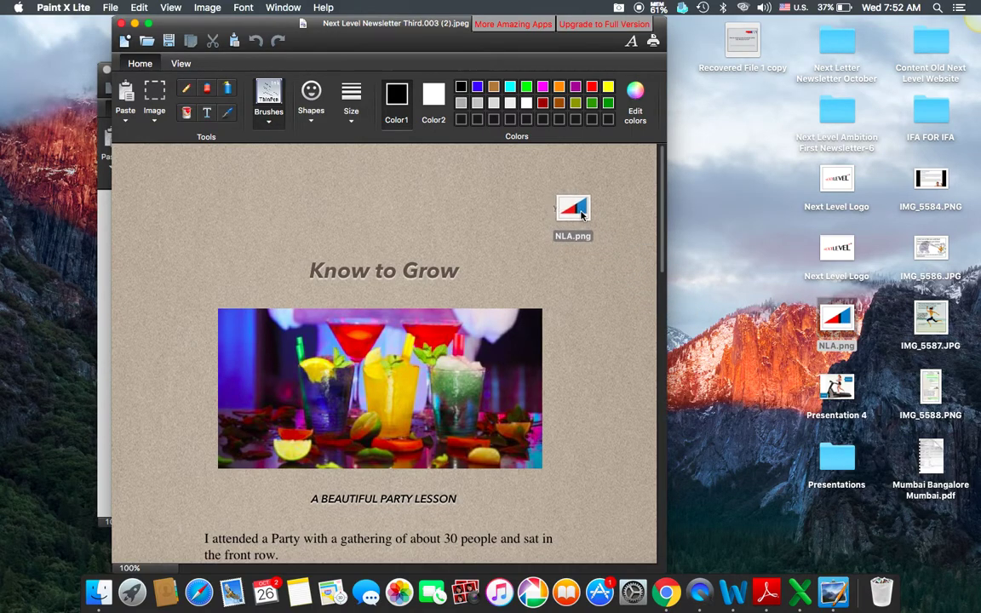
pyautogui.moveTo(575, 210); pyautogui.dragTo(577, 216)
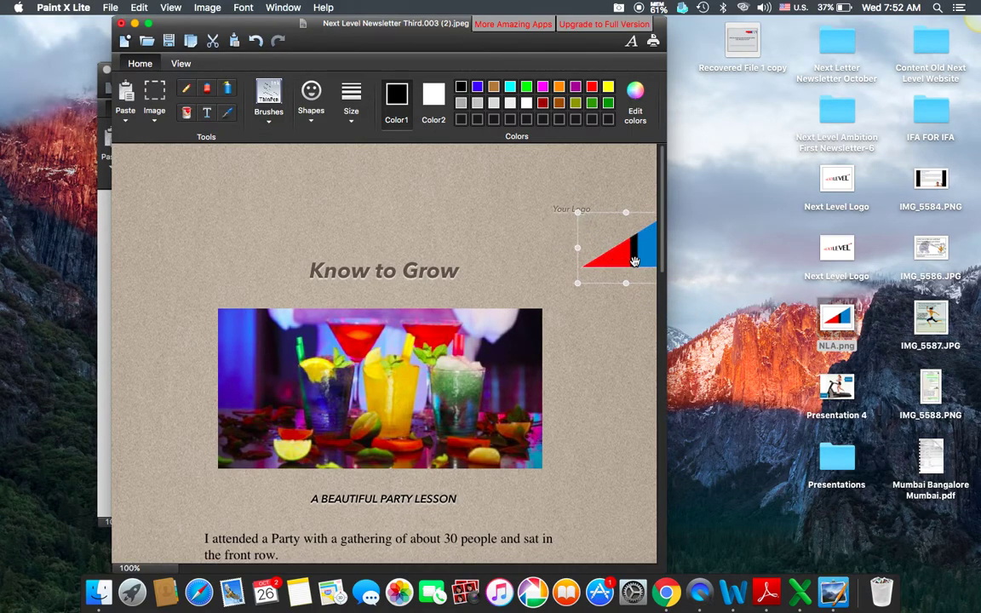
pyautogui.moveTo(633, 262); pyautogui.dragTo(562, 222)
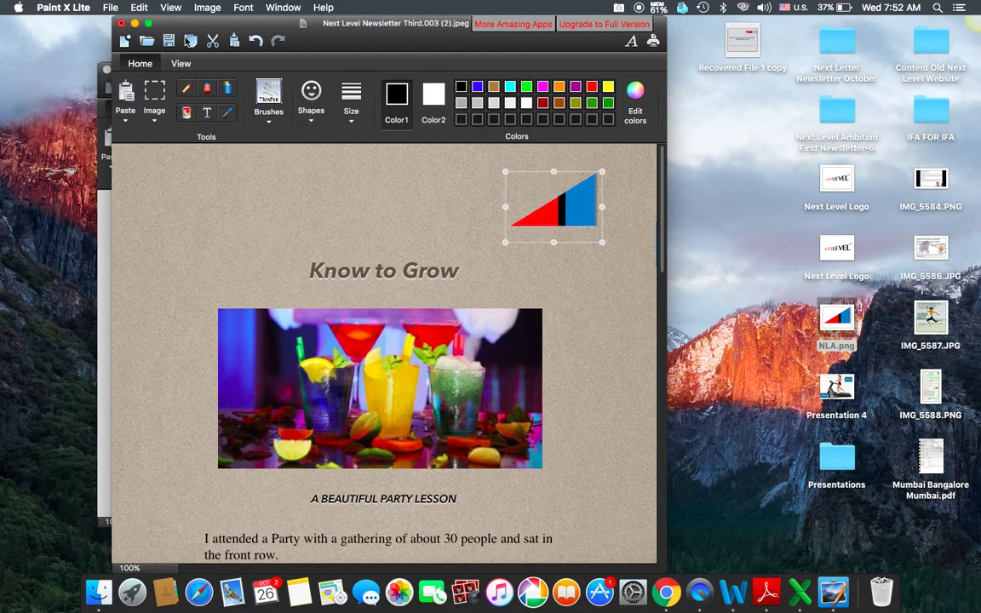
# Save As to the Desktop, replacing 'Third.003 (2)' in the name with 'Logo'
pyautogui.click(112, 8)
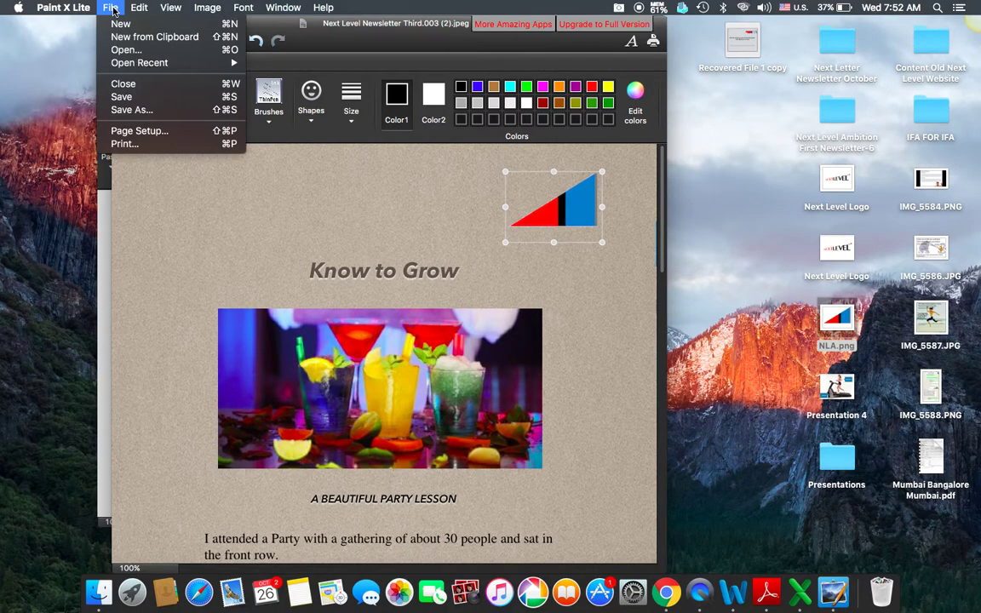
pyautogui.click(132, 109)
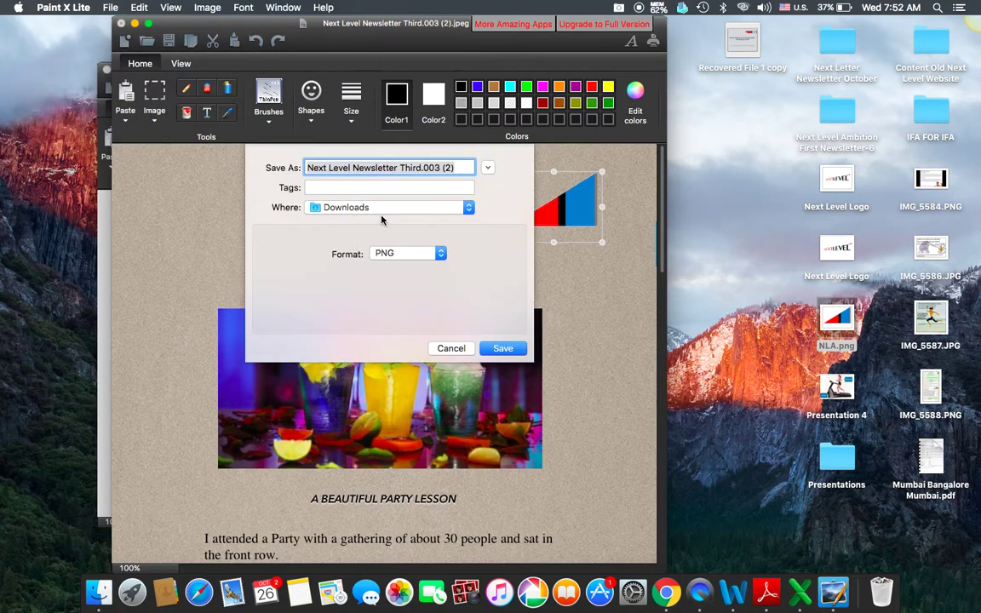
pyautogui.click(394, 209)
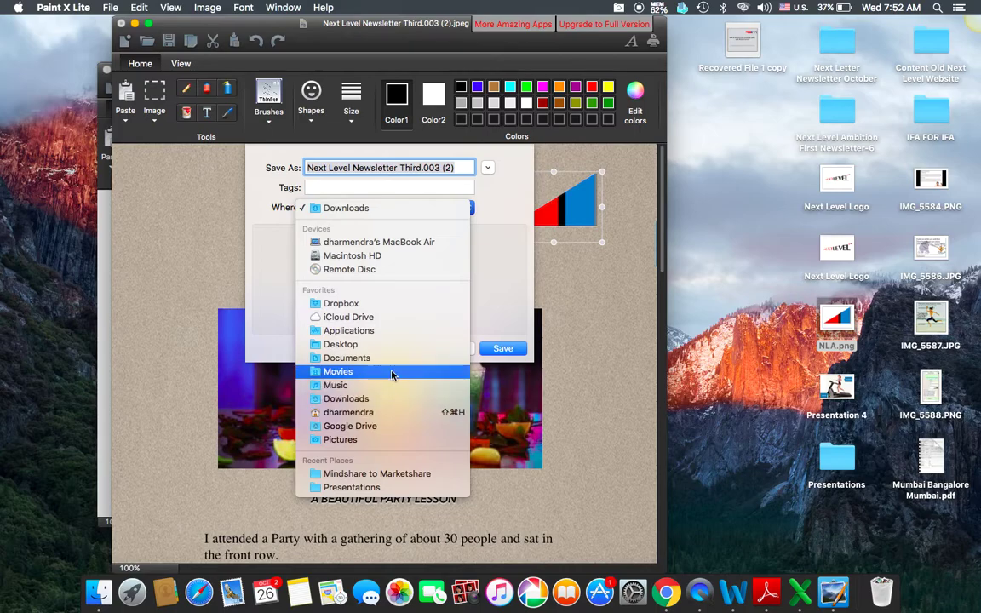
pyautogui.click(390, 343)
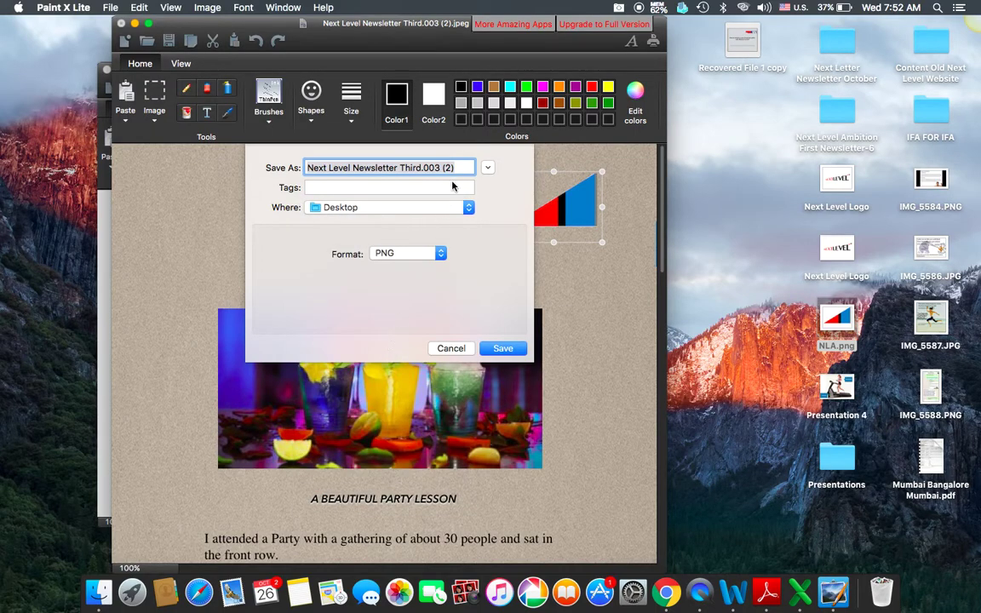
pyautogui.click(413, 167)
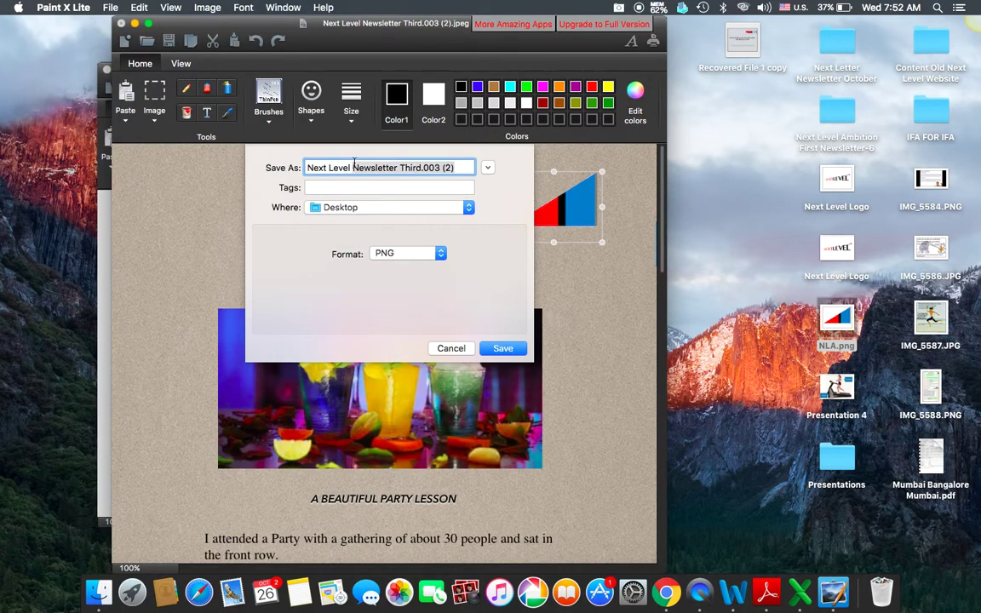
pyautogui.moveTo(454, 167); pyautogui.dragTo(400, 168)
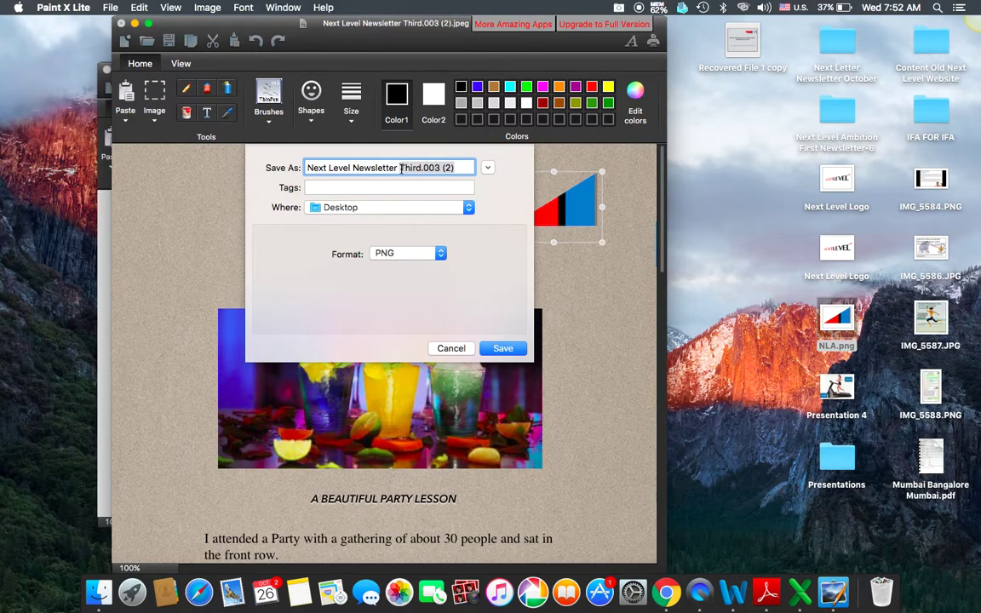
pyautogui.write('Logo')
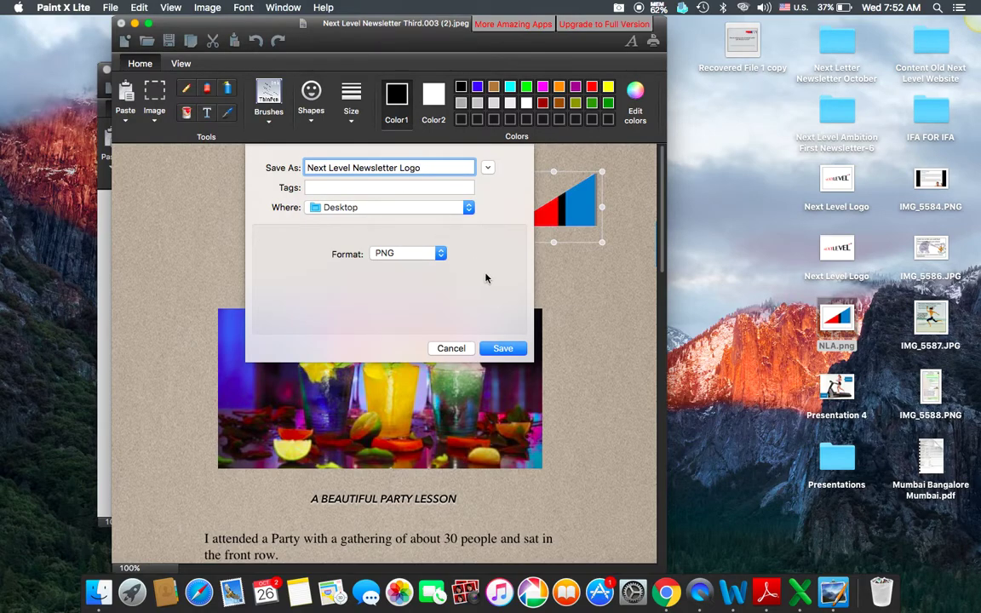
pyautogui.click(494, 347)
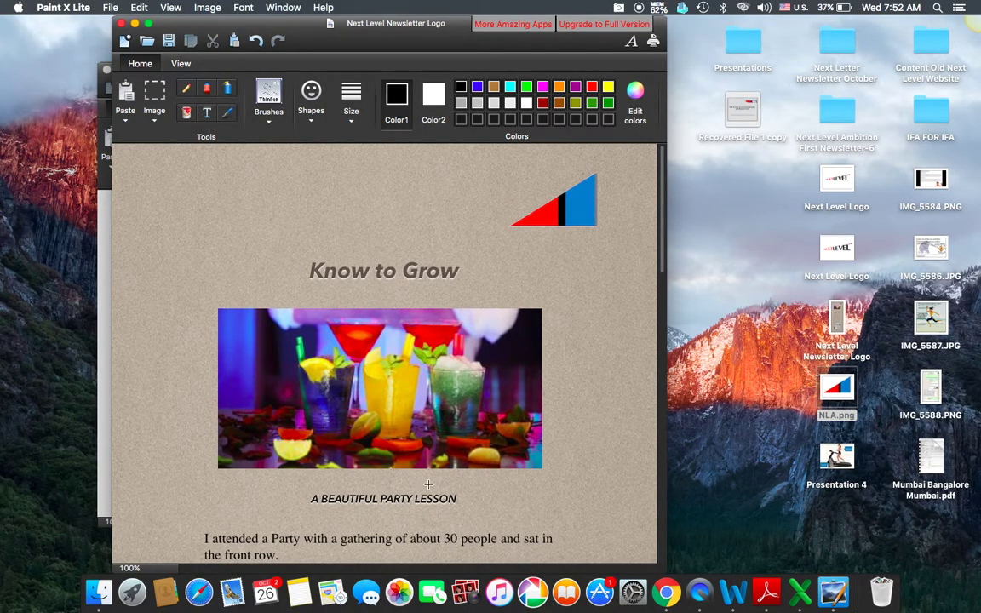
# Back in Chrome, open a new tab to google.com and follow the Gmail link
pyautogui.click(667, 596)
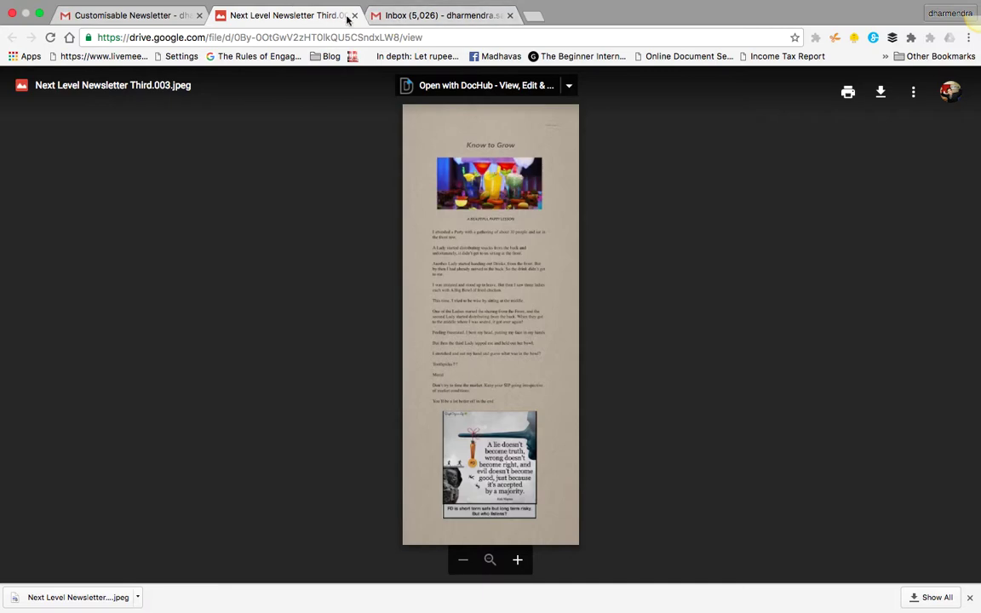
pyautogui.click(532, 15)
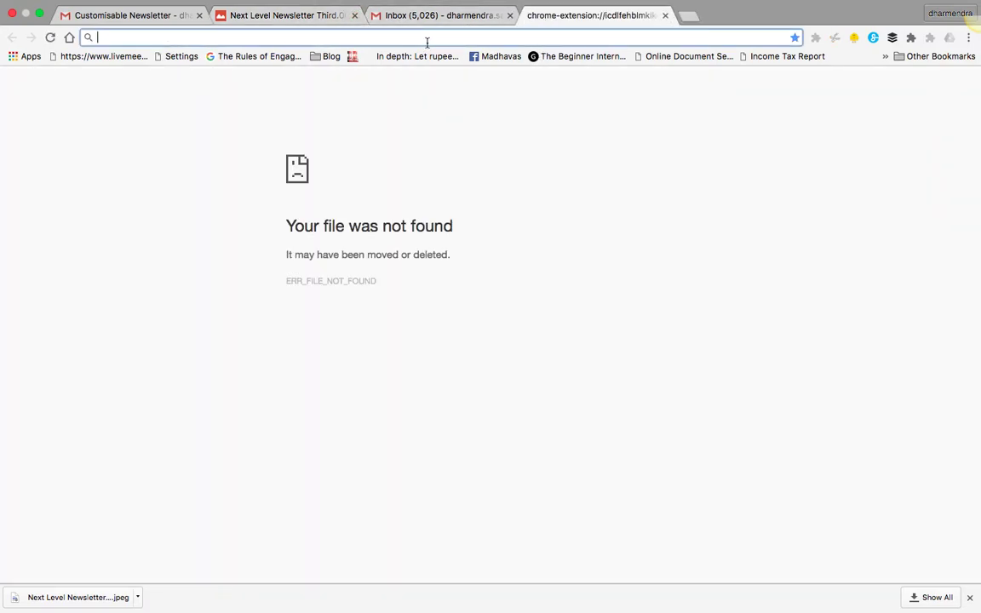
pyautogui.write('google.com')
pyautogui.press('Return')
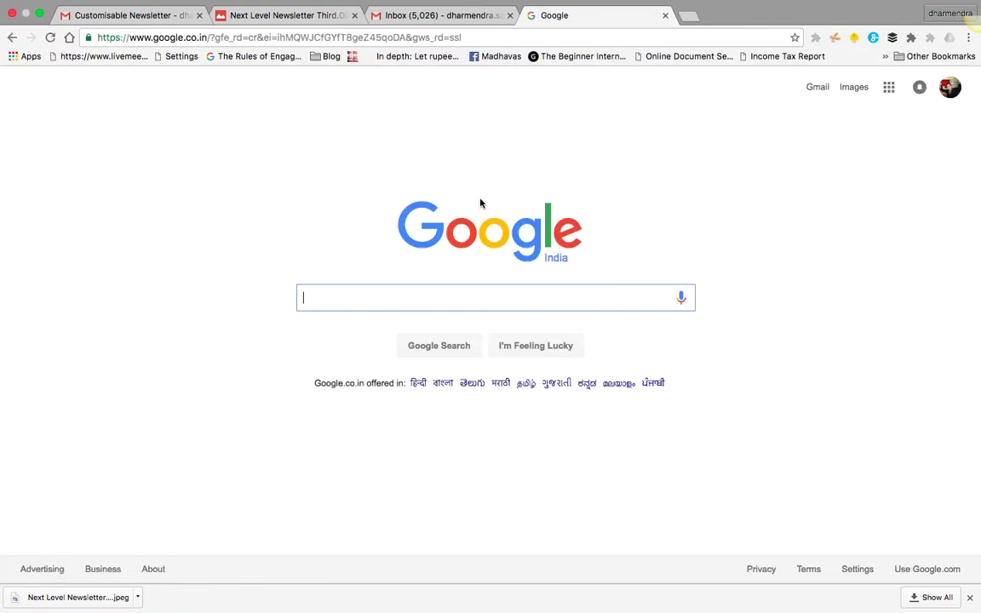
pyautogui.click(818, 87)
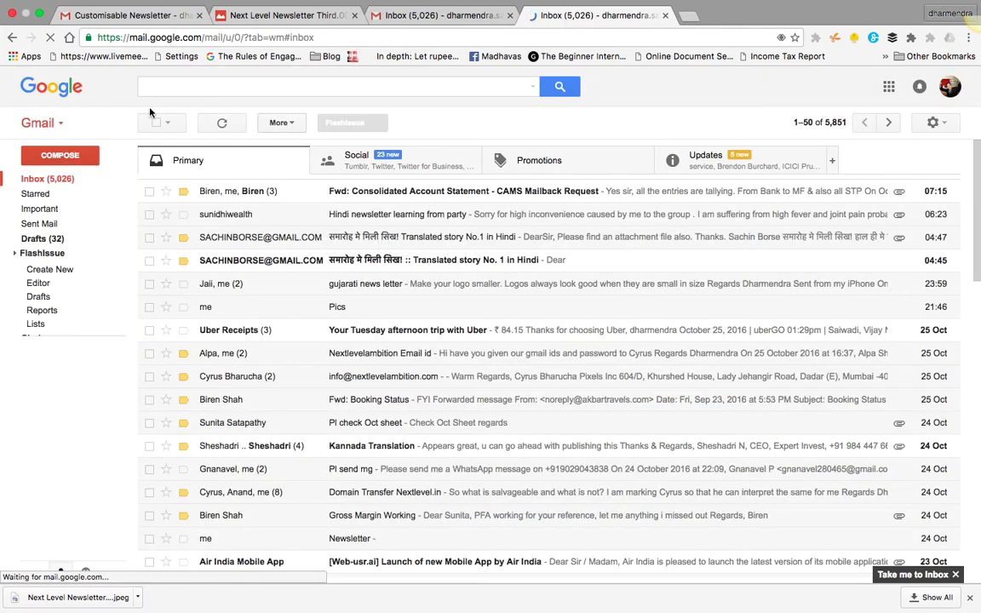
# Compose a new Gmail message and open the Upload tab of Insert Photo
pyautogui.click(64, 156)
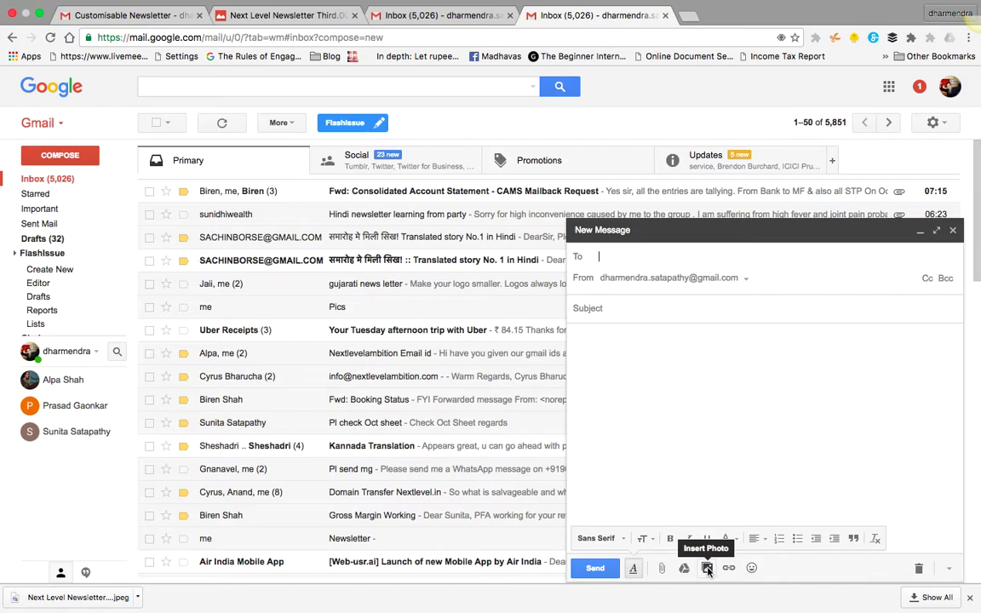
pyautogui.click(707, 569)
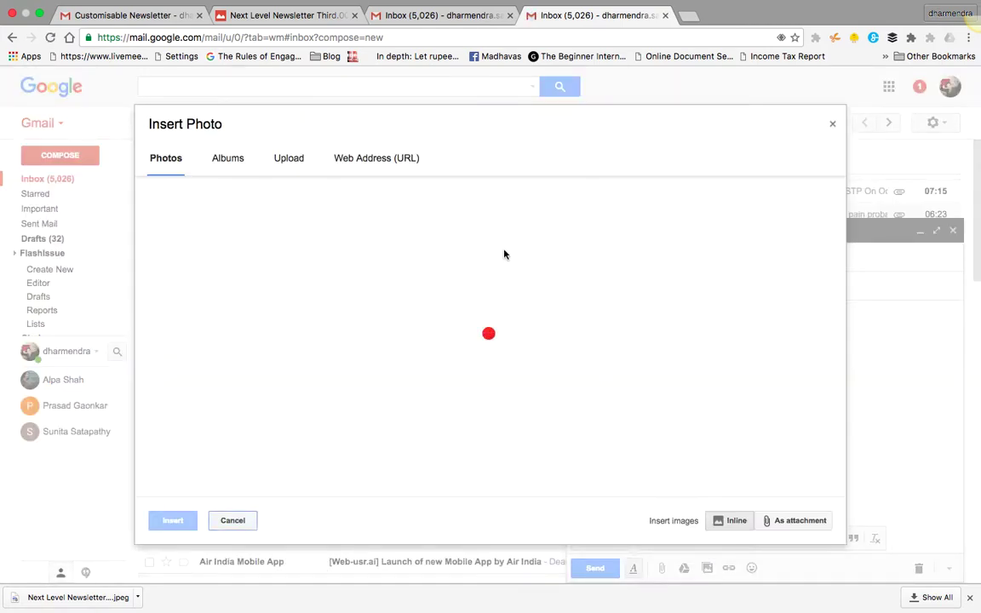
pyautogui.click(289, 160)
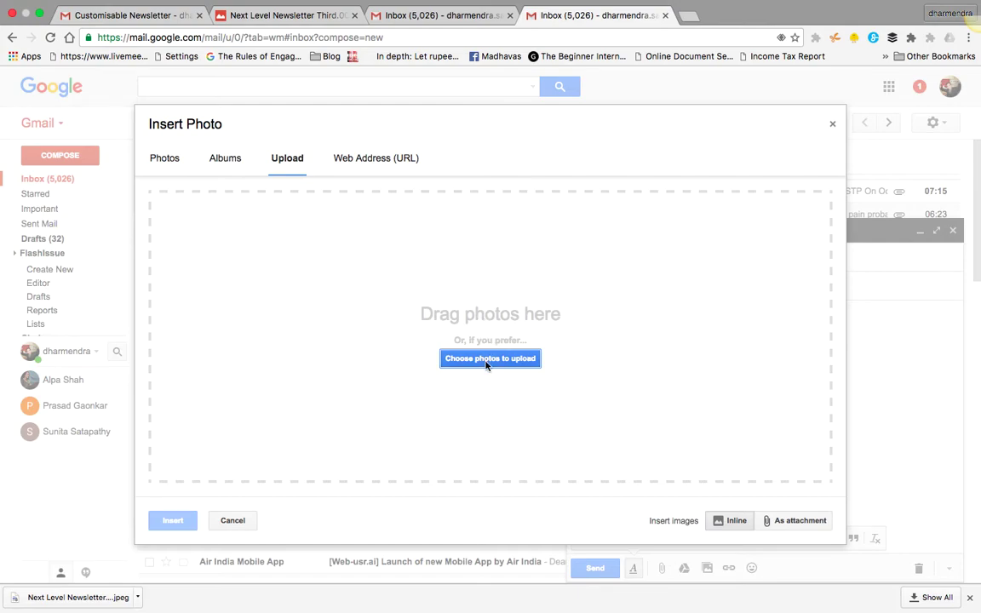
# Upload 'Next Level Newsletter Logo' from the Desktop as an inline photo
pyautogui.click(489, 361)
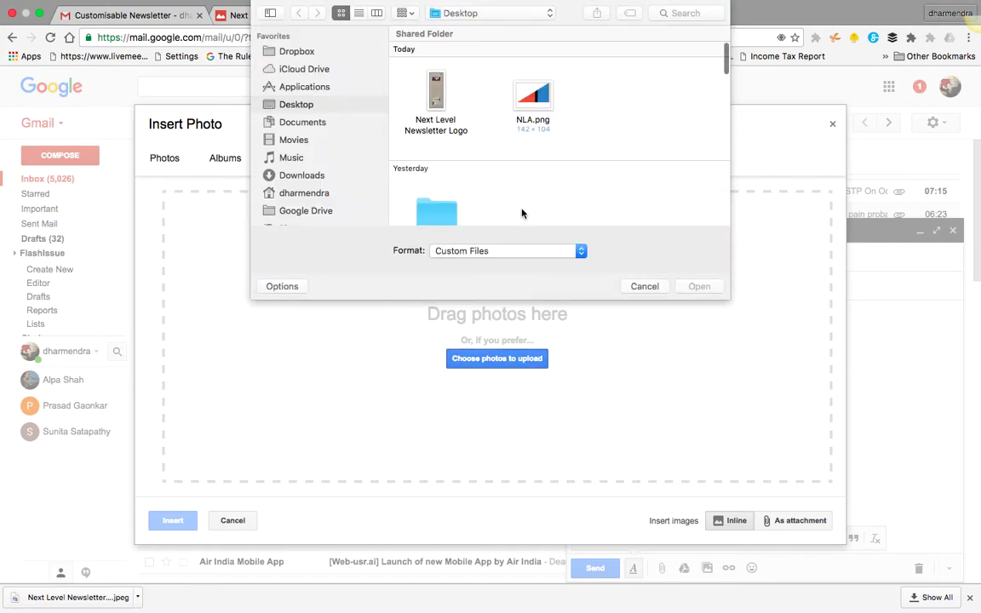
pyautogui.click(436, 106)
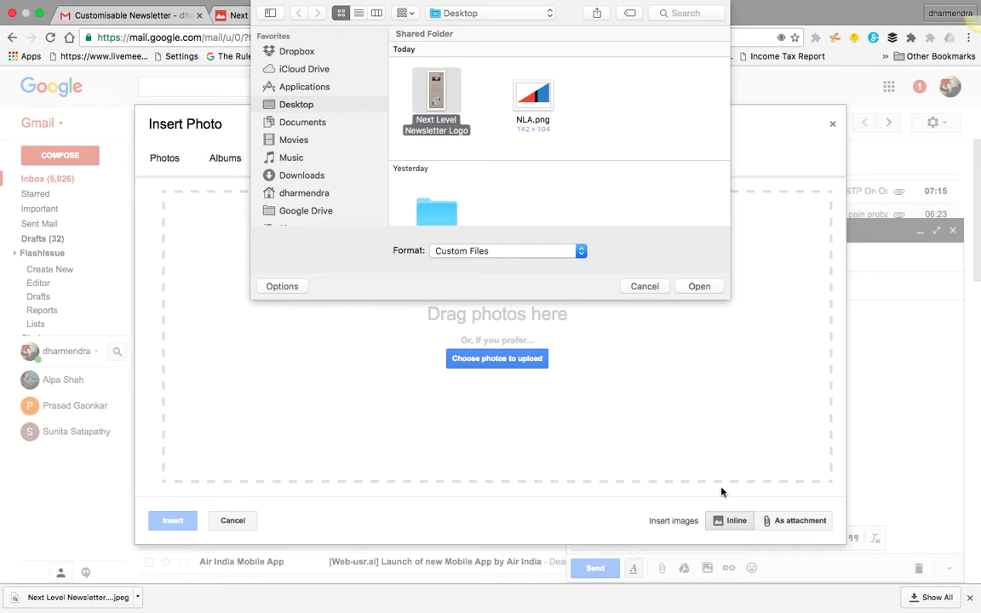
pyautogui.click(699, 286)
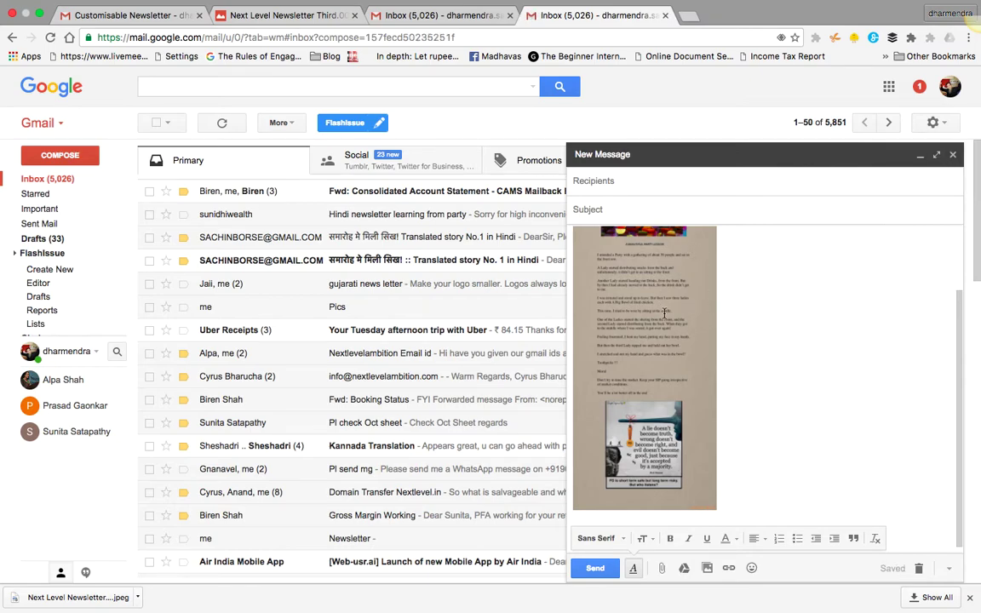
# Set the inline image to Original size and enlarge the compose window to full screen
pyautogui.click(697, 499)
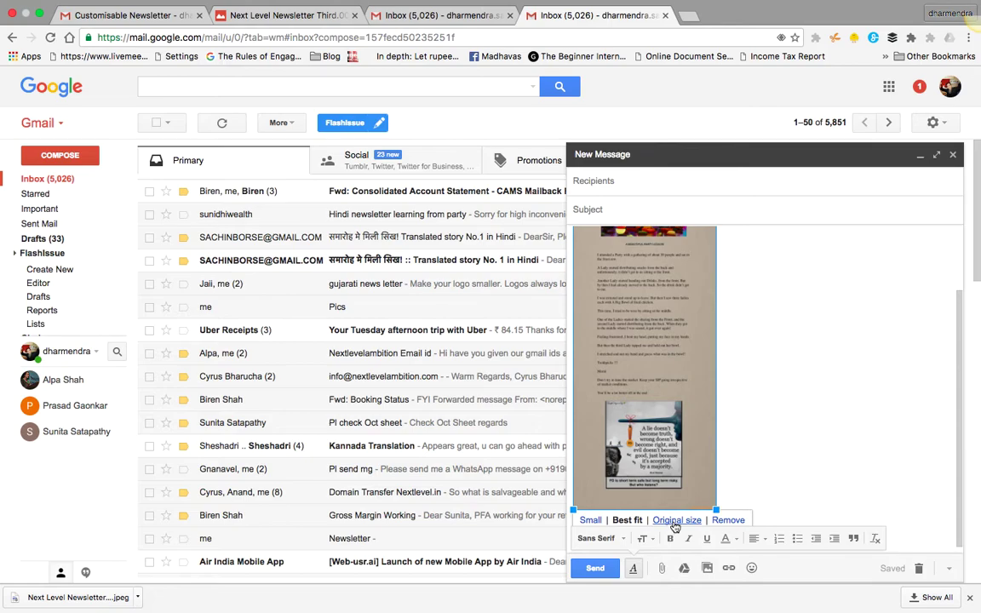
pyautogui.click(675, 521)
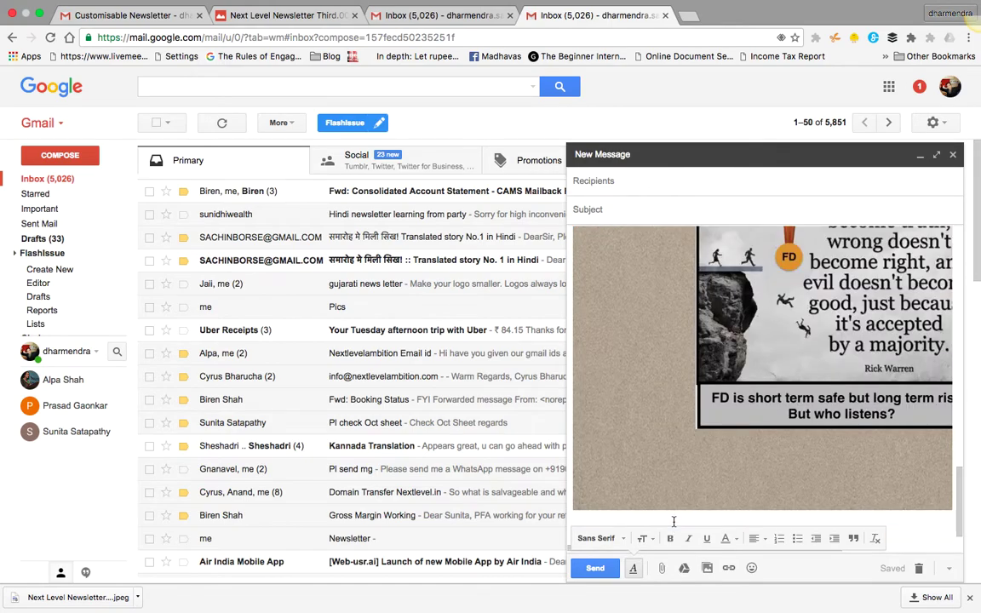
pyautogui.click(936, 155)
# Centre-align the newsletter image in the message body
pyautogui.click(465, 320)
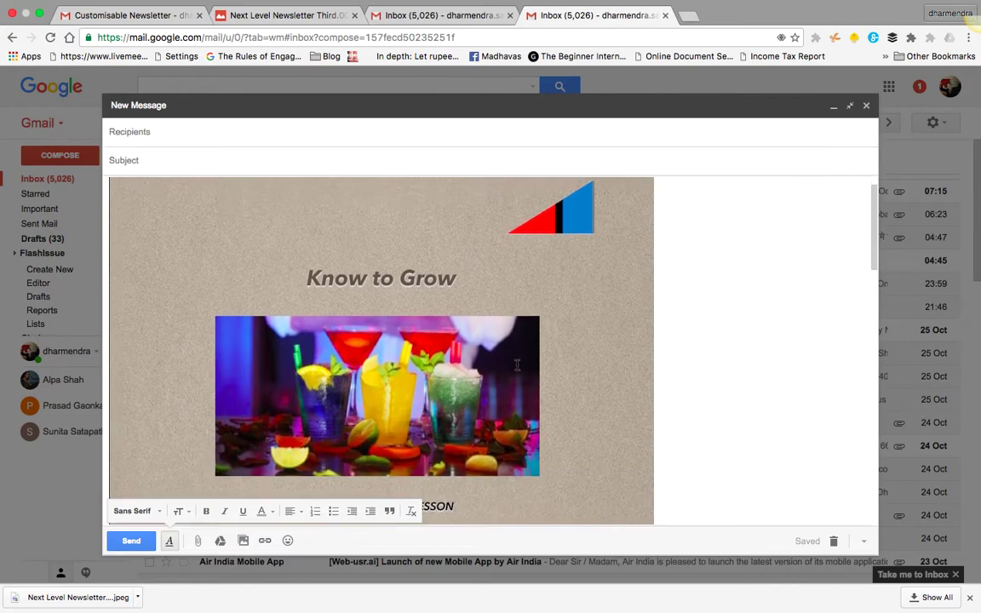
pyautogui.scroll(-2, 331, 491)
pyautogui.click(293, 511)
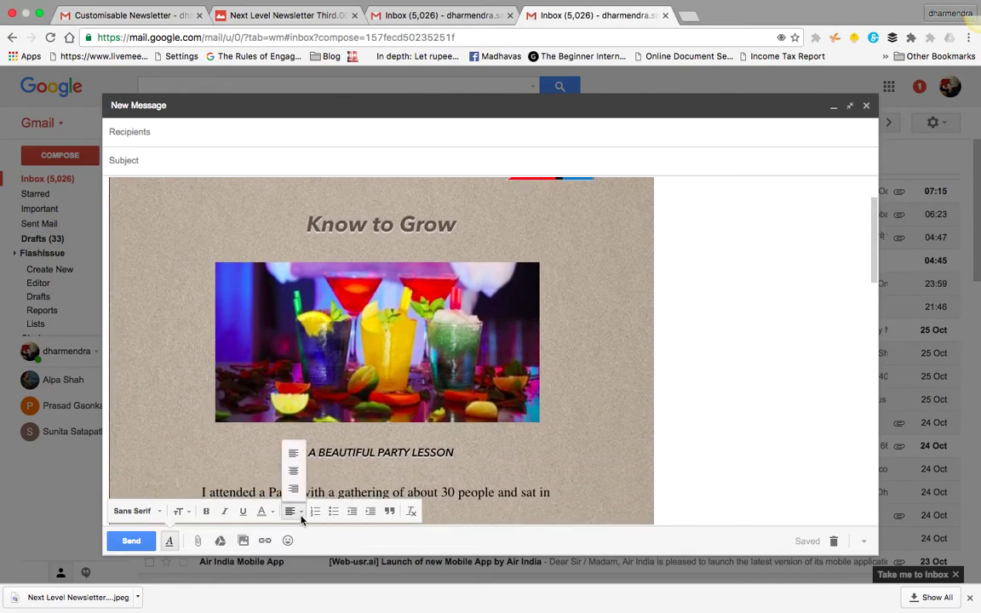
pyautogui.click(297, 477)
pyautogui.scroll(-10, 499, 443)
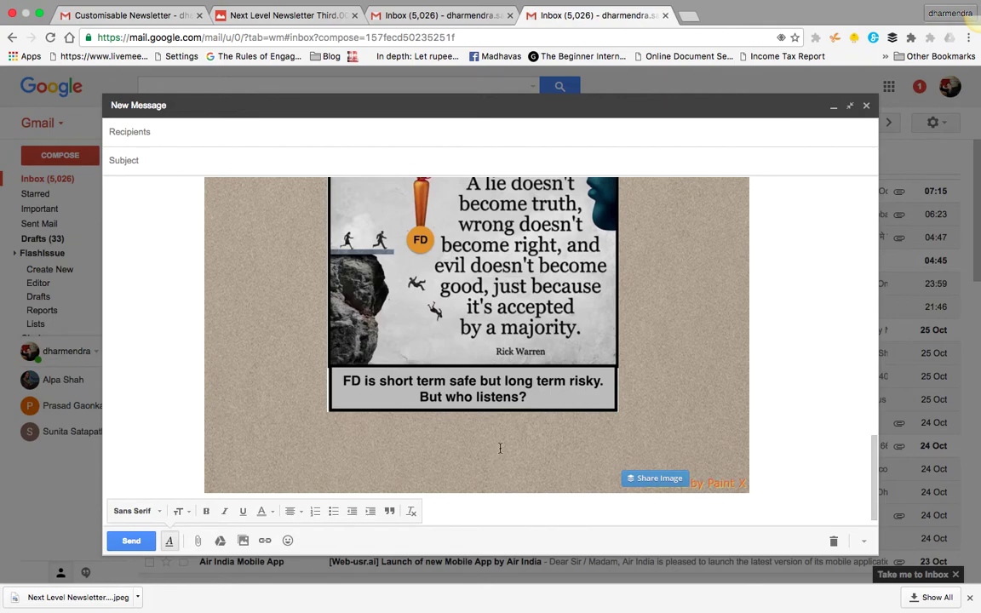
pyautogui.scroll(3, 504, 430)
pyautogui.scroll(5, 503, 431)
pyautogui.scroll(3, 503, 434)
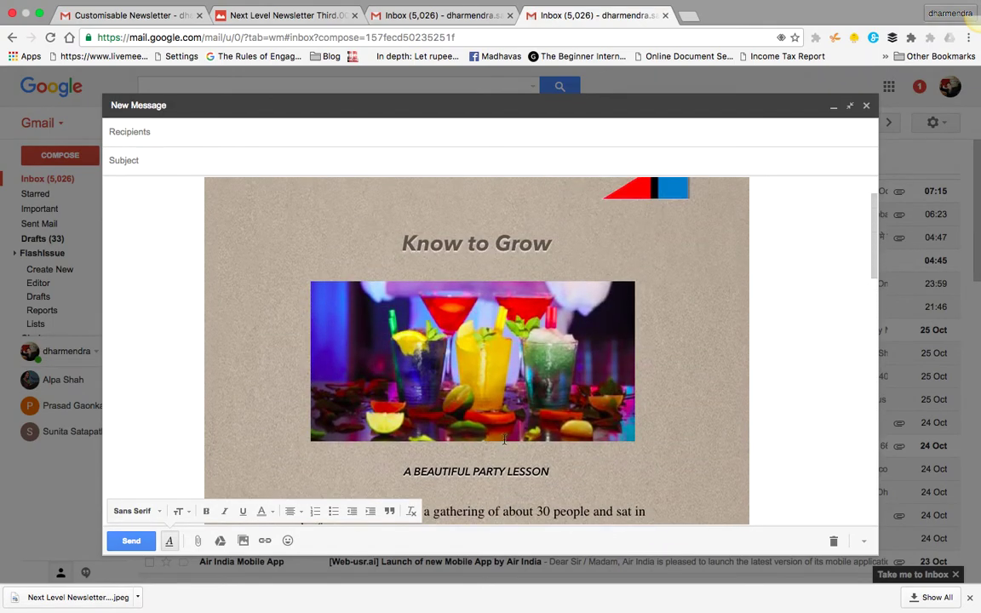
pyautogui.scroll(2, 503, 442)
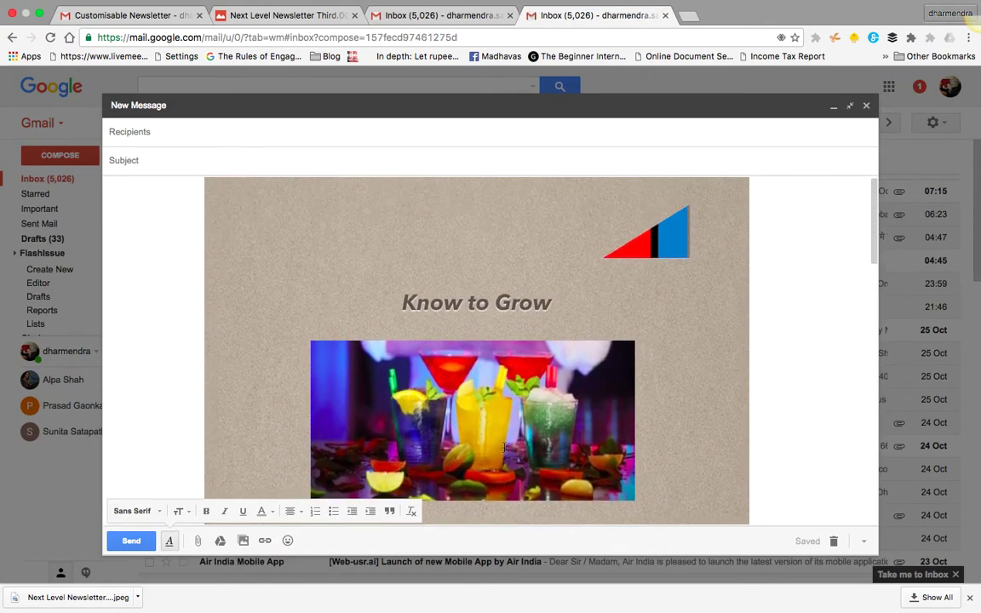
# Add the sender's own 'dhar…' address as a Bcc recipient
pyautogui.click(129, 134)
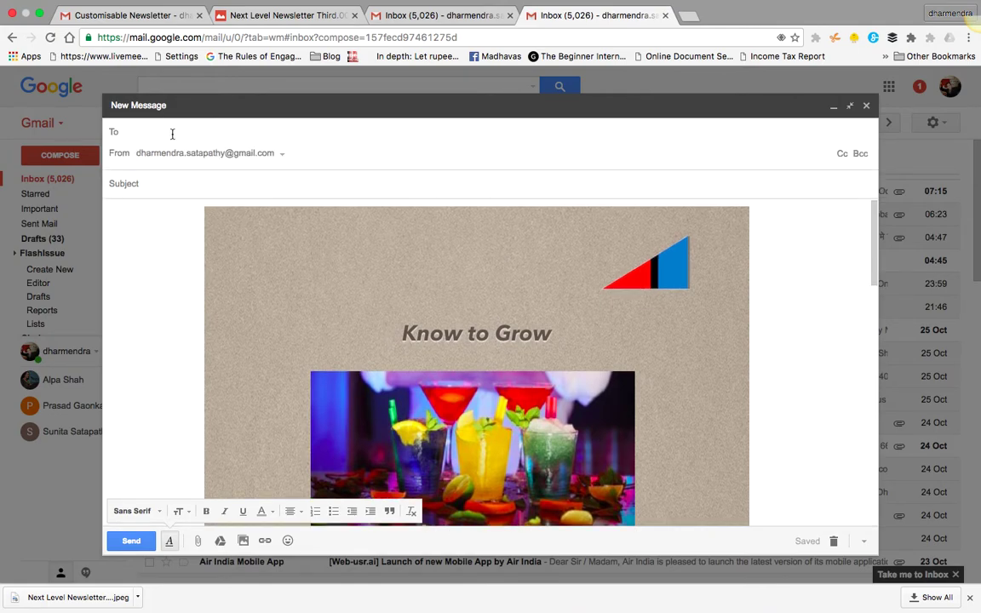
pyautogui.click(860, 154)
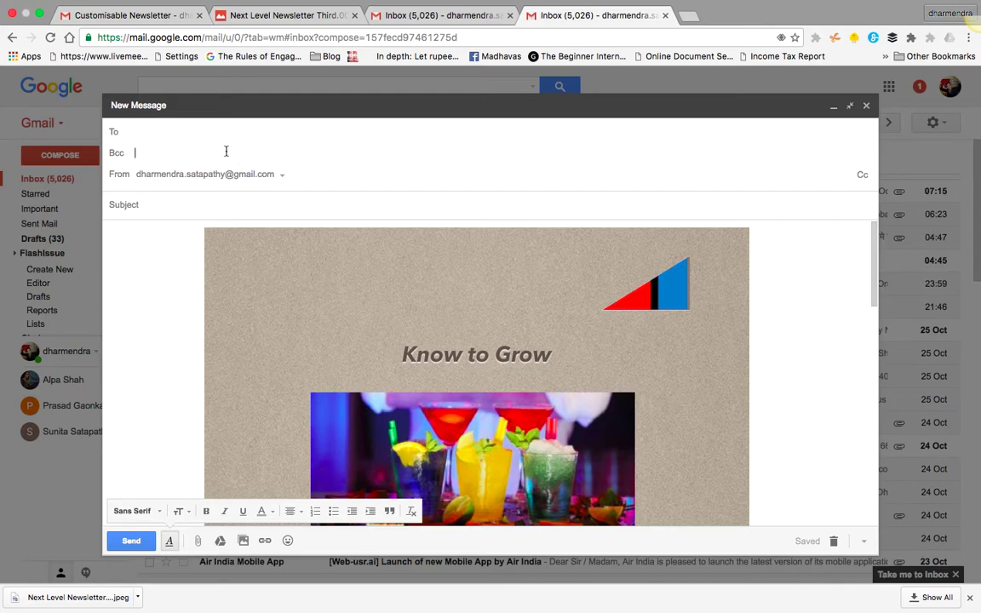
pyautogui.write('dhar')
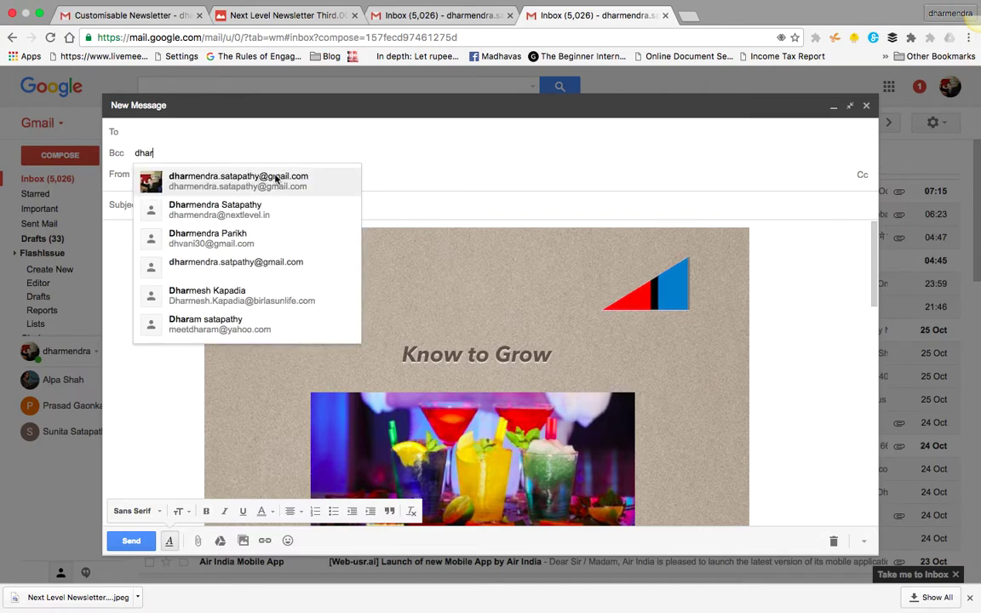
pyautogui.click(273, 181)
# Cancel the no-subject send warning and enter the subject 'Best wishes'
pyautogui.click(131, 541)
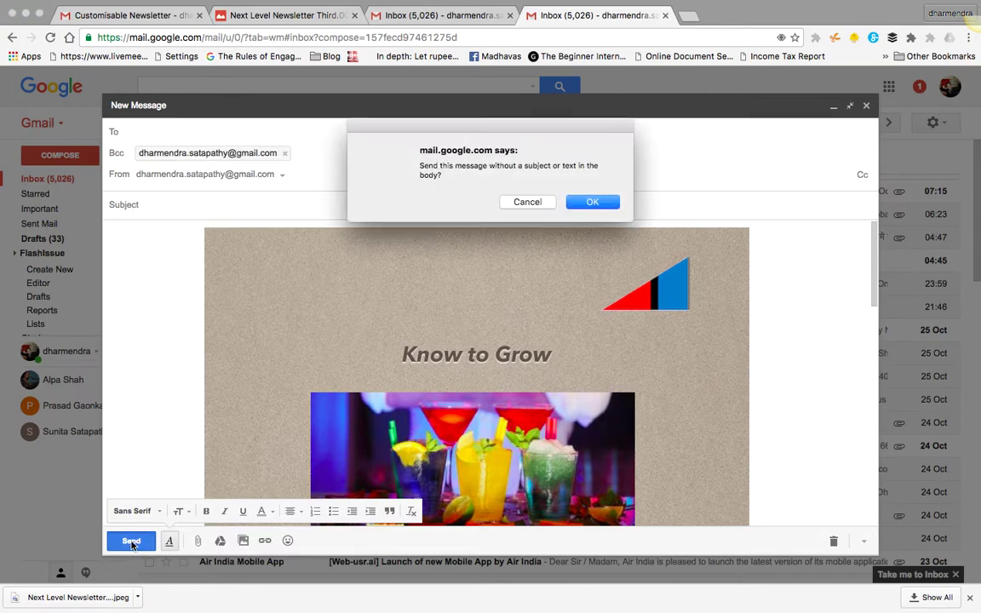
pyautogui.click(536, 203)
pyautogui.click(196, 208)
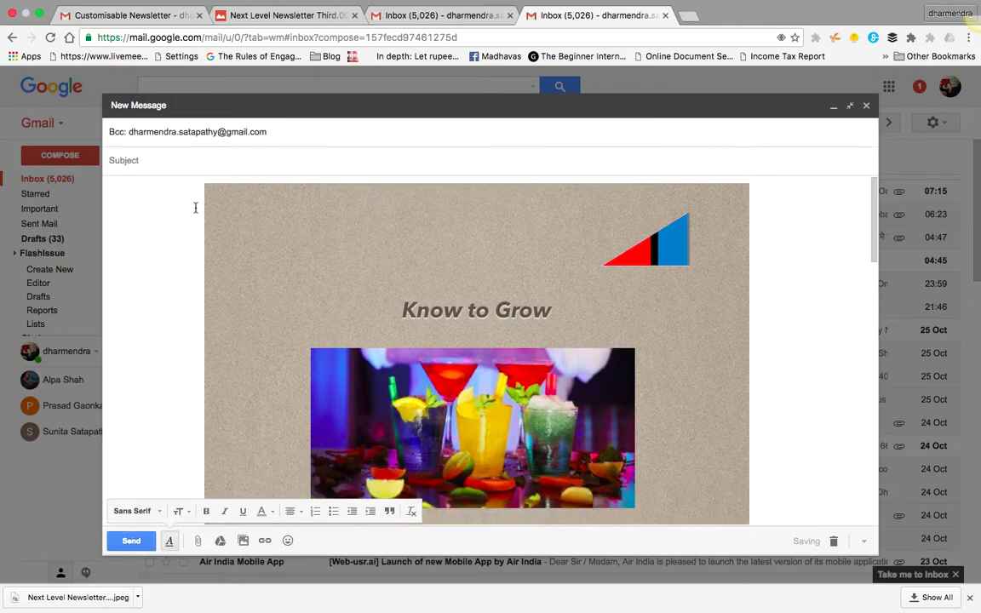
pyautogui.write('Best wi')
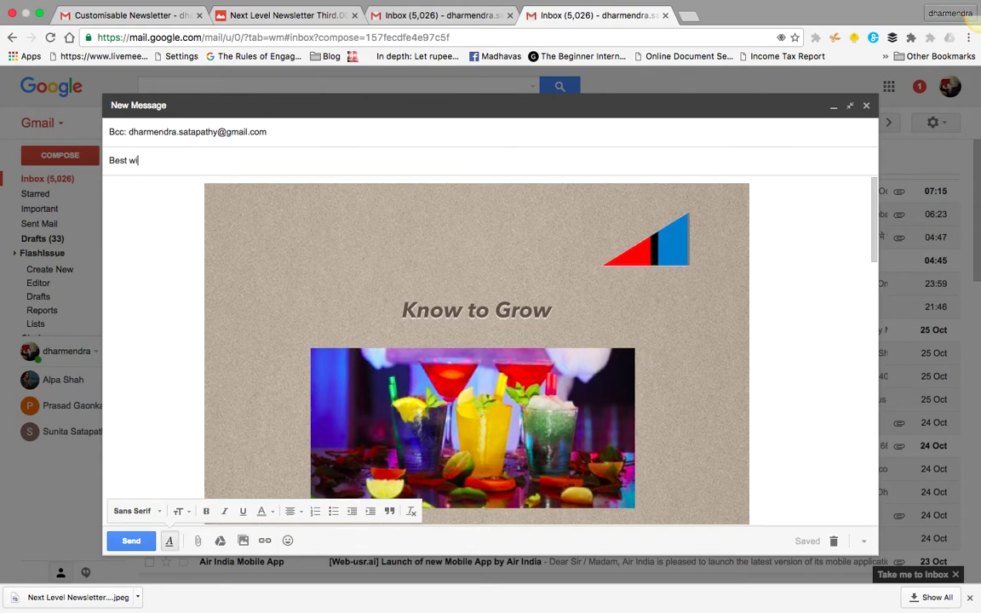
pyautogui.write('shes')
# Send the 'Best wishes' email and return to the Paint X Lite newsletter from the Dock
pyautogui.click(129, 545)
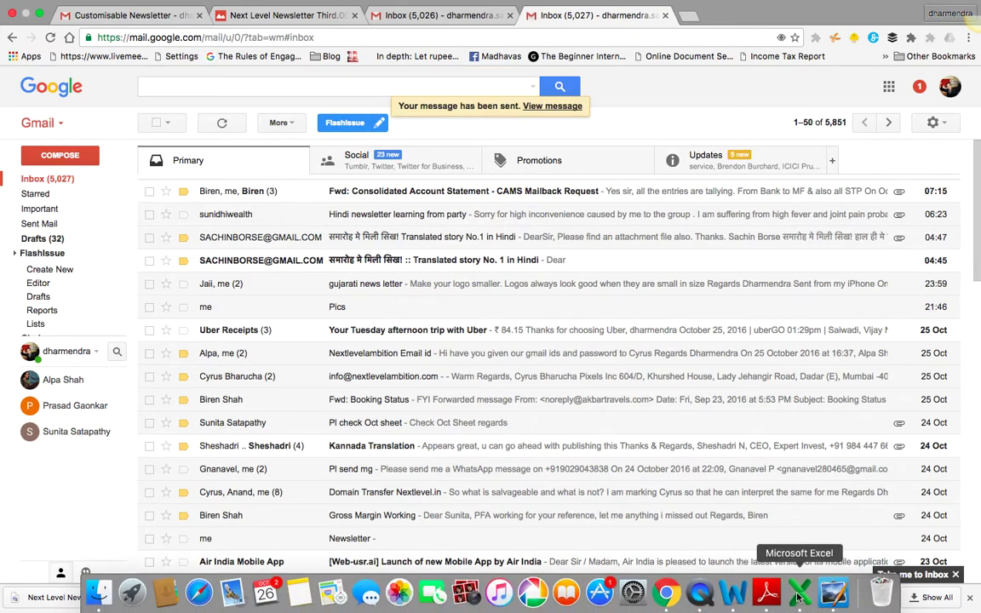
pyautogui.click(698, 596)
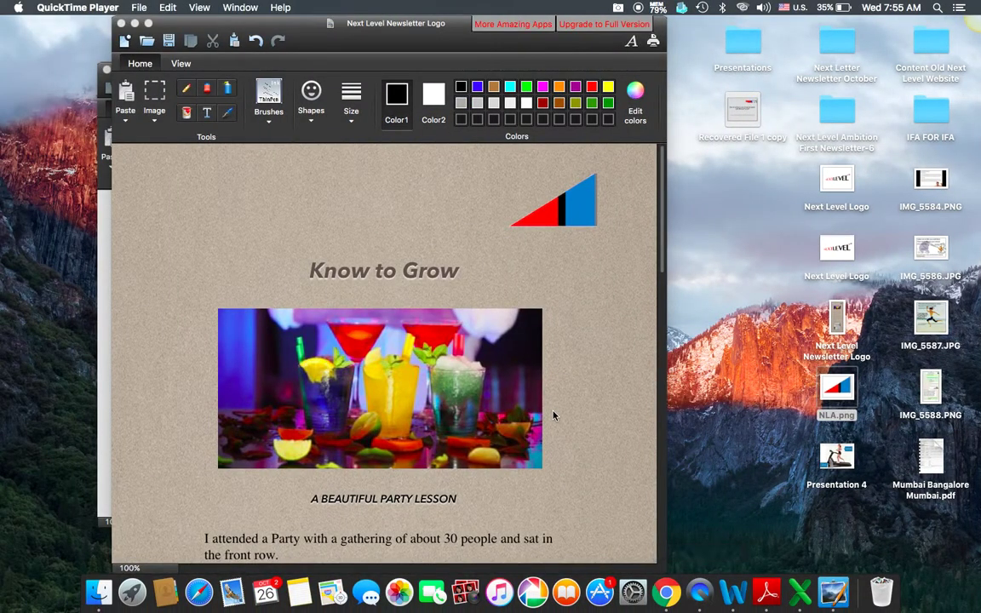